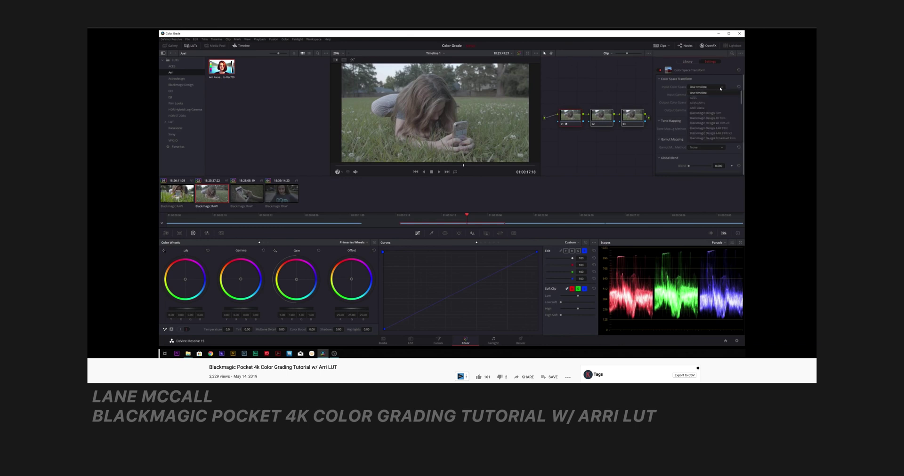
# - Skip ahead in the tutorial past the Artgrid ad to the Color Space Transform section
pyautogui.moveTo(319, 277)
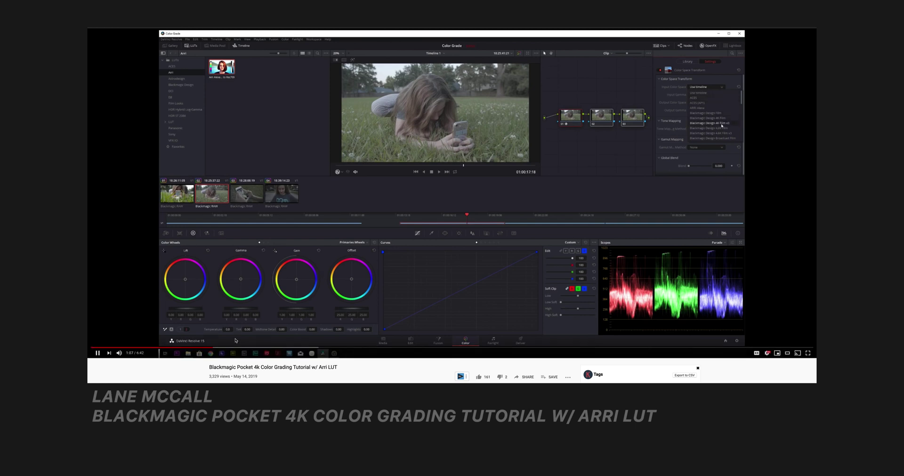
pyautogui.click(284, 349)
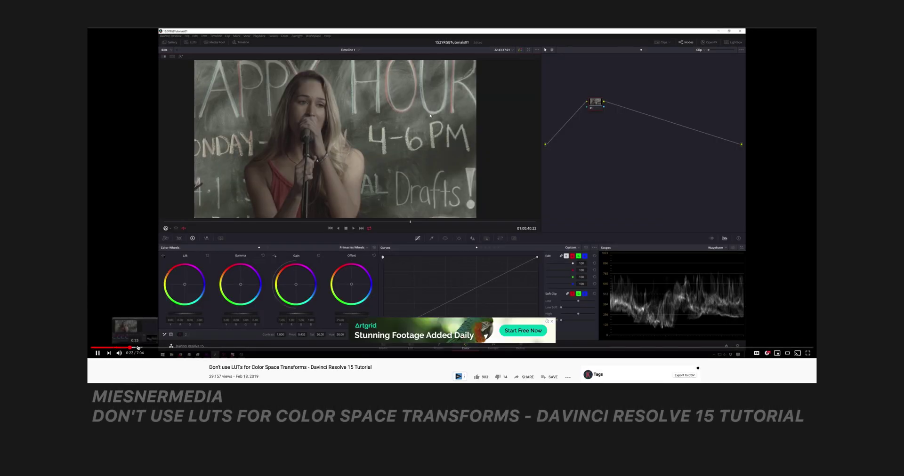
pyautogui.click(553, 320)
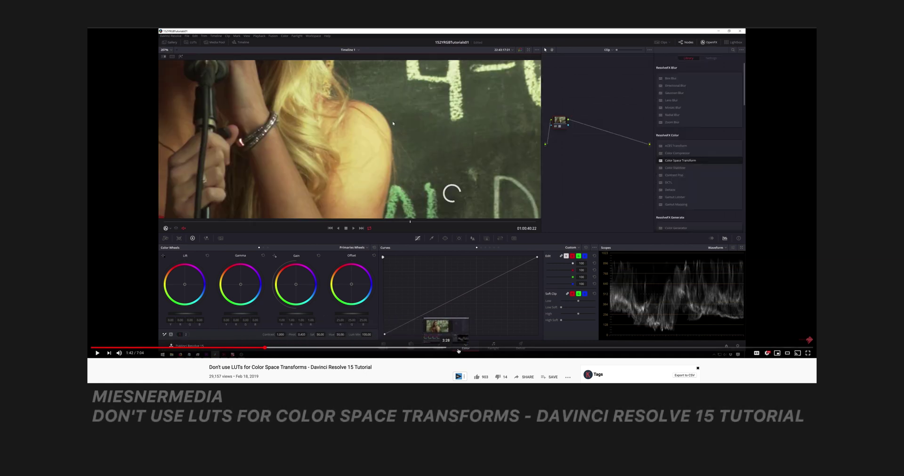
pyautogui.click(360, 348)
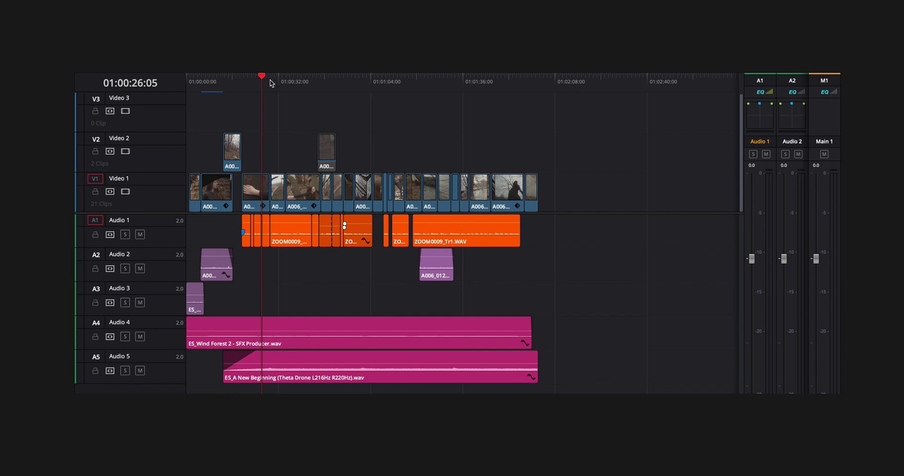
# - Scrub the Resolve timeline playhead forward to around 01:00:40
pyautogui.moveTo(292, 78); pyautogui.dragTo(301, 77)
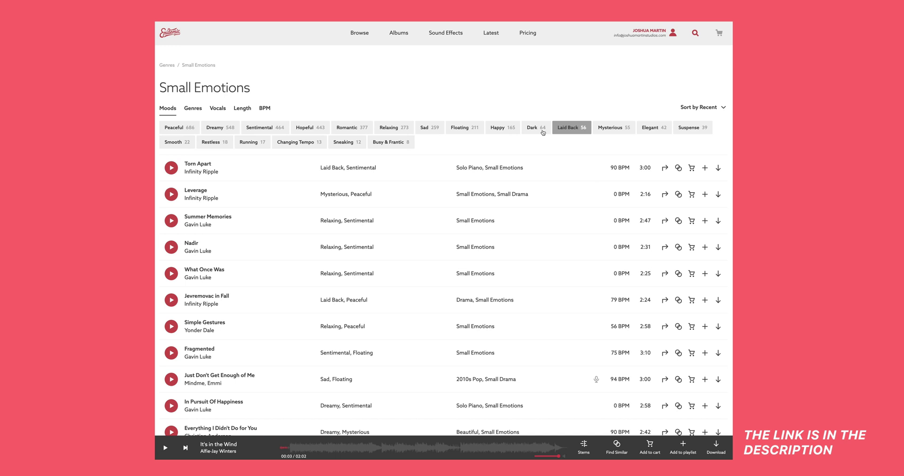
# - Filter Small Emotions to the Dark mood, preview Misty Land, then play Something Darker louder
pyautogui.click(524, 130)
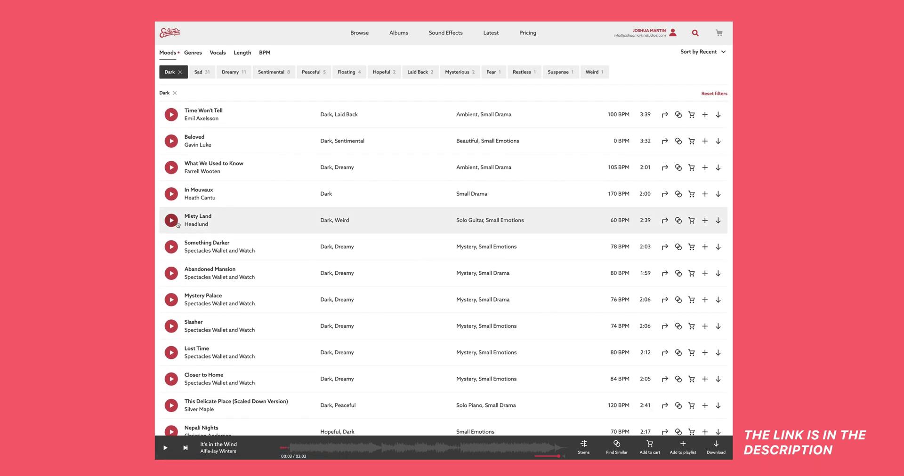
pyautogui.click(172, 221)
pyautogui.click(172, 247)
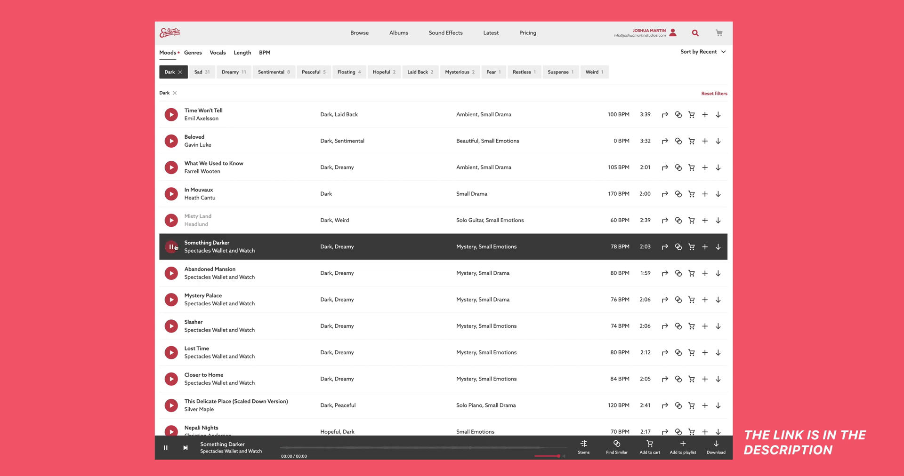
pyautogui.press('XF86AudioRaiseVolume')
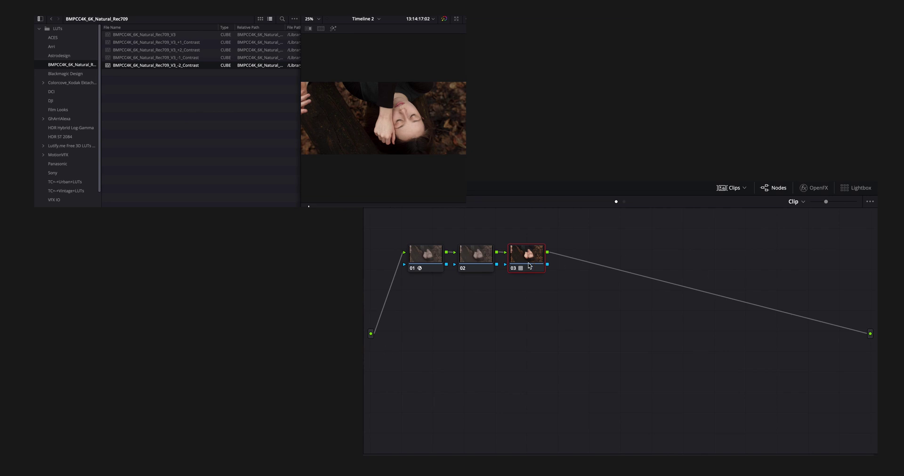
# - Disable nodes 03 and 02, keep node 01 active, and show its Color Space Transform settings
pyautogui.hotkey('ctrl', 'd')
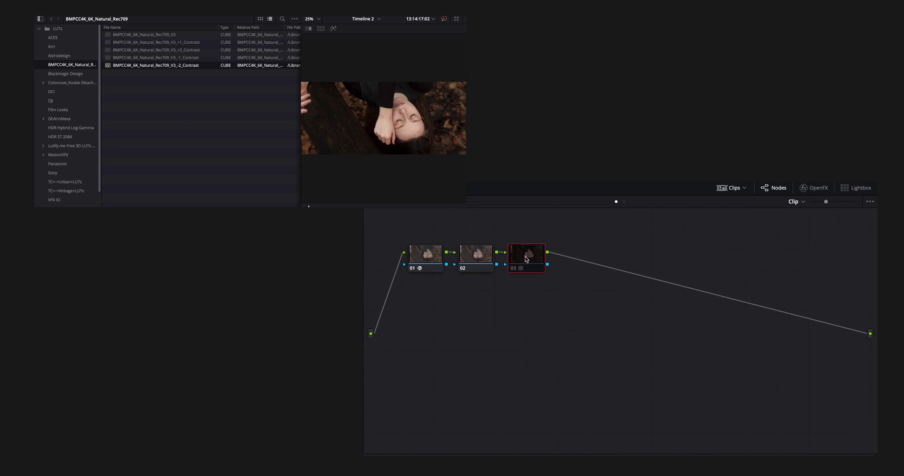
pyautogui.click(485, 259)
pyautogui.hotkey('ctrl', 'd')
pyautogui.click(429, 259)
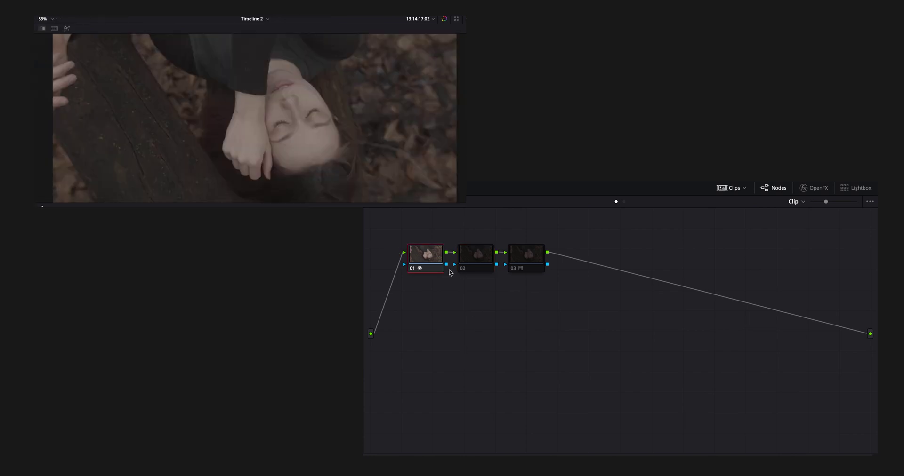
pyautogui.hotkey('ctrl', 'd')
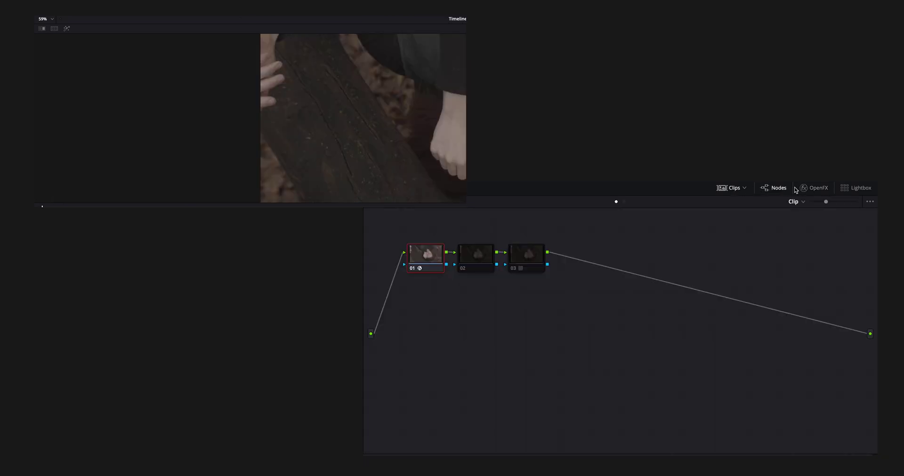
pyautogui.click(803, 188)
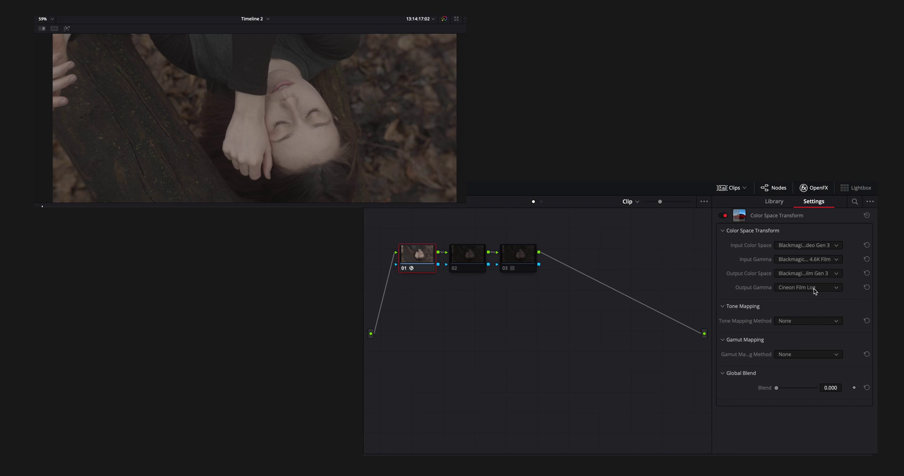
# - Keep CST input color space as Blackmagic Design 4K Video Gen 3, tone and gamut mapping None
pyautogui.click(841, 247)
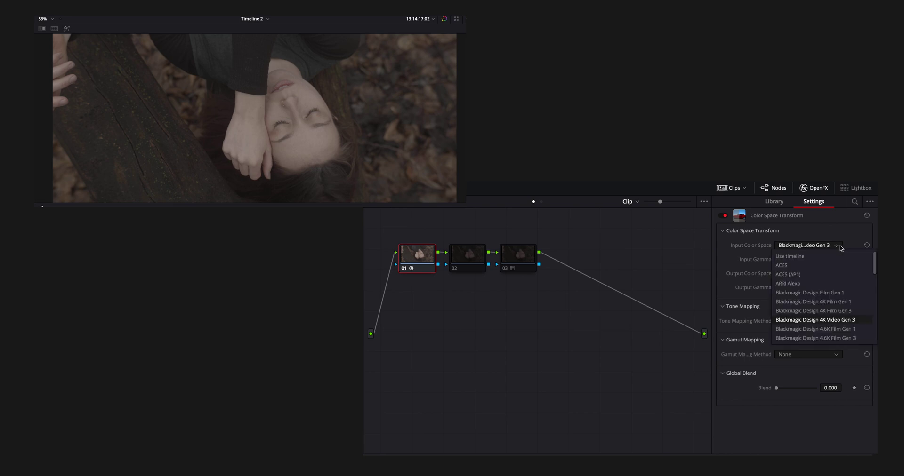
pyautogui.click(843, 321)
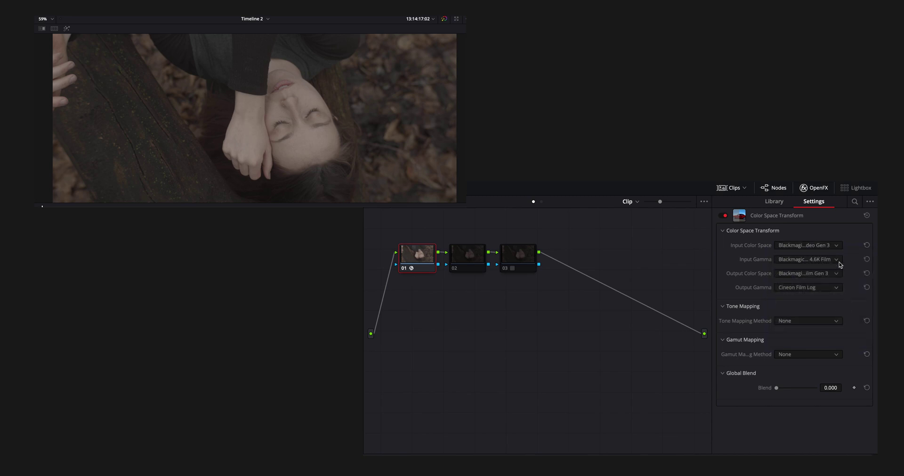
pyautogui.click(802, 323)
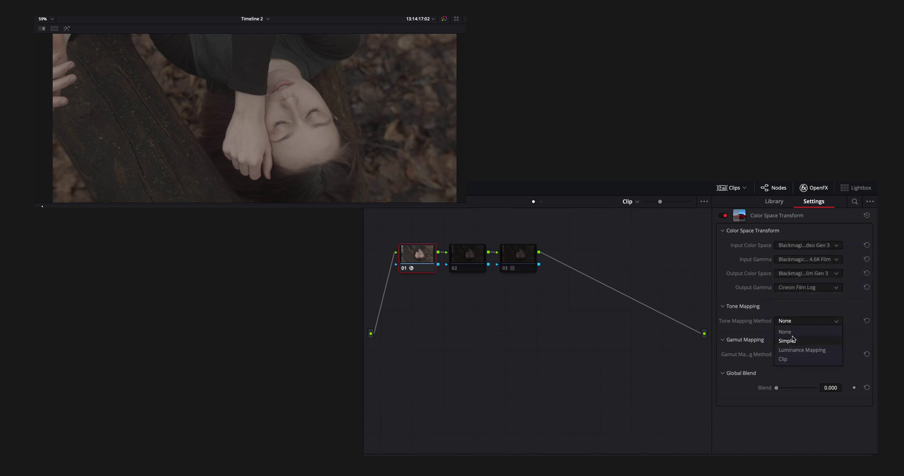
pyautogui.click(772, 300)
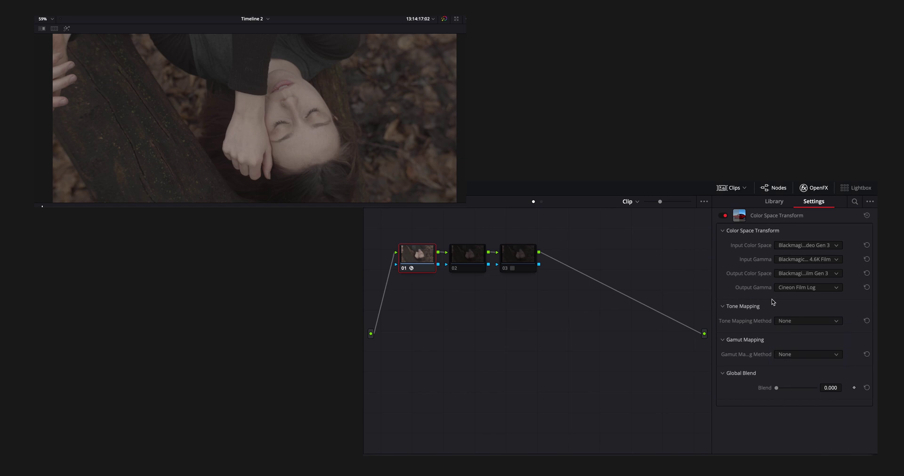
pyautogui.click(828, 358)
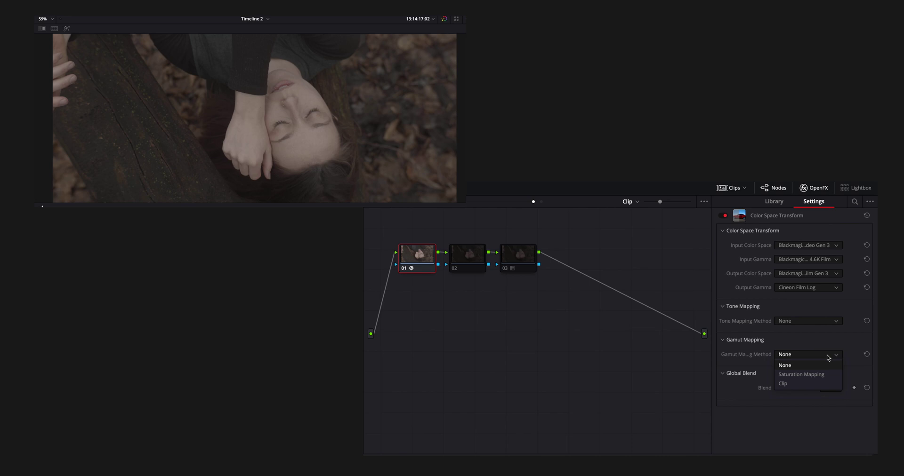
pyautogui.click(820, 335)
# - Keep input gamma as Blackmagic Design 4.6K Film and output color space unchanged, then select node 02
pyautogui.click(796, 260)
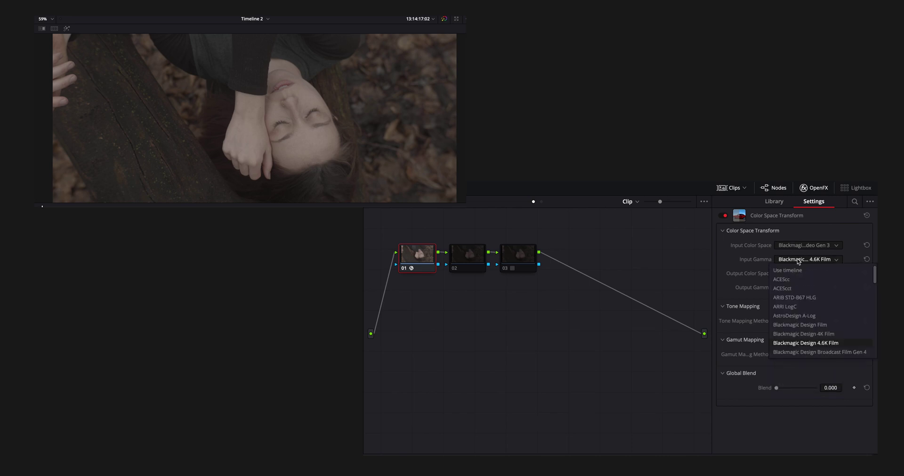
pyautogui.click(798, 261)
pyautogui.click(800, 274)
pyautogui.click(801, 275)
pyautogui.click(455, 260)
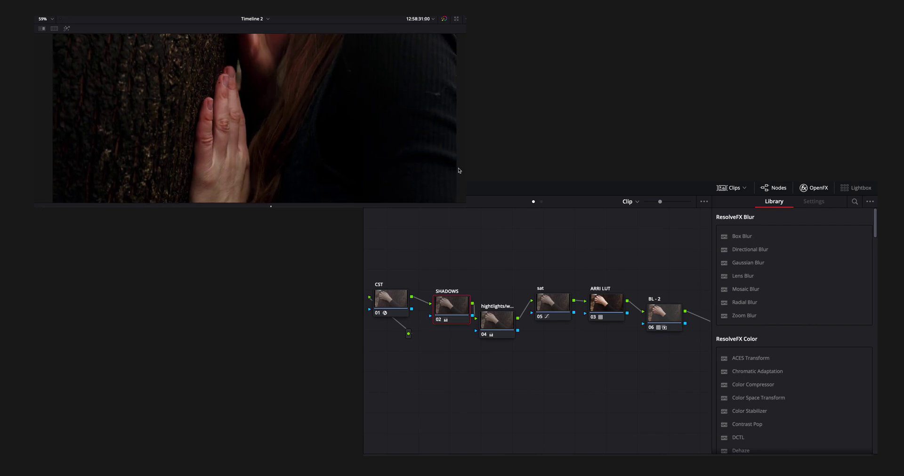
# - Toggle node 03 off and back on to compare the grade without the LUT
pyautogui.click(666, 316)
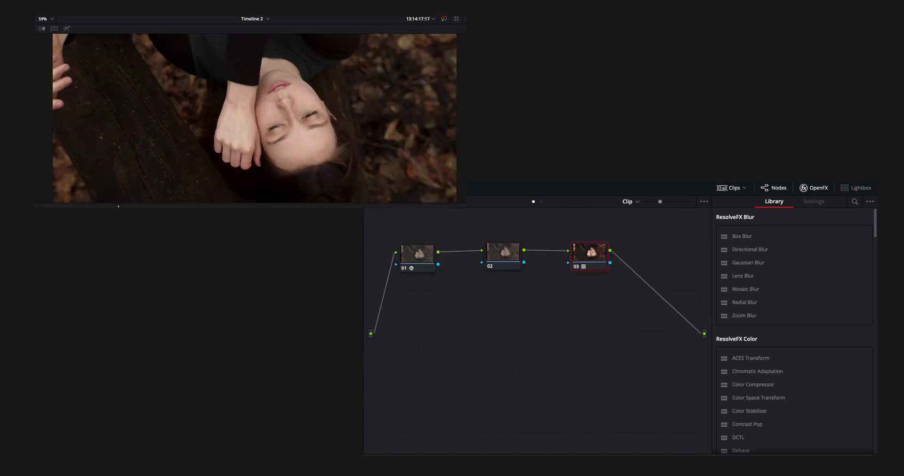
pyautogui.hotkey('ctrl', 'd')
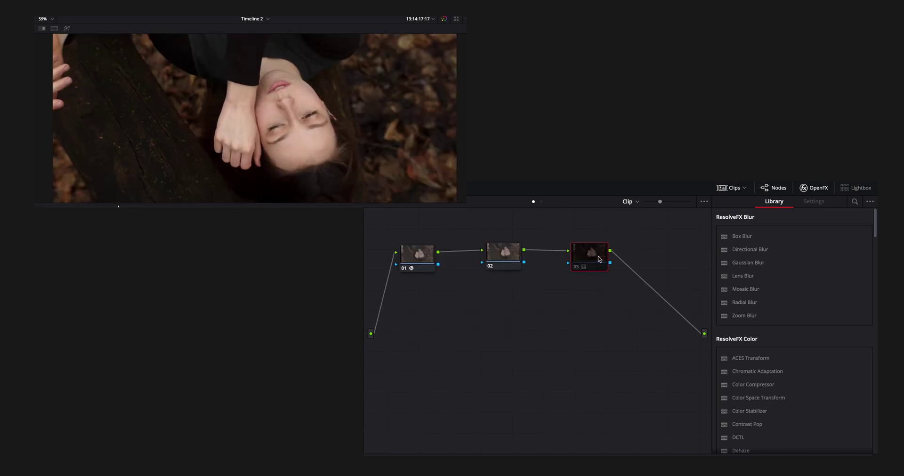
pyautogui.hotkey('ctrl', 'd')
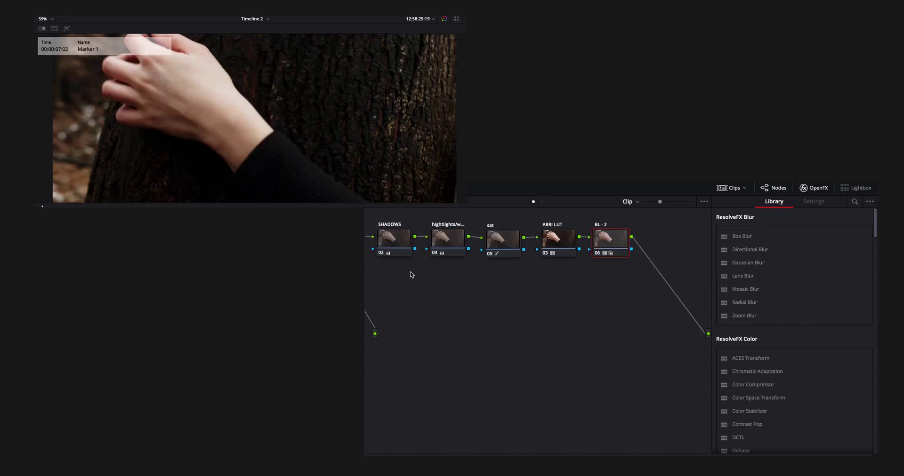
# - Arrange the CST, SHADOWS, highlights, sat, ARRI LUT and BL - 2 nodes into a staggered row
pyautogui.hscroll(-5, 410, 272)
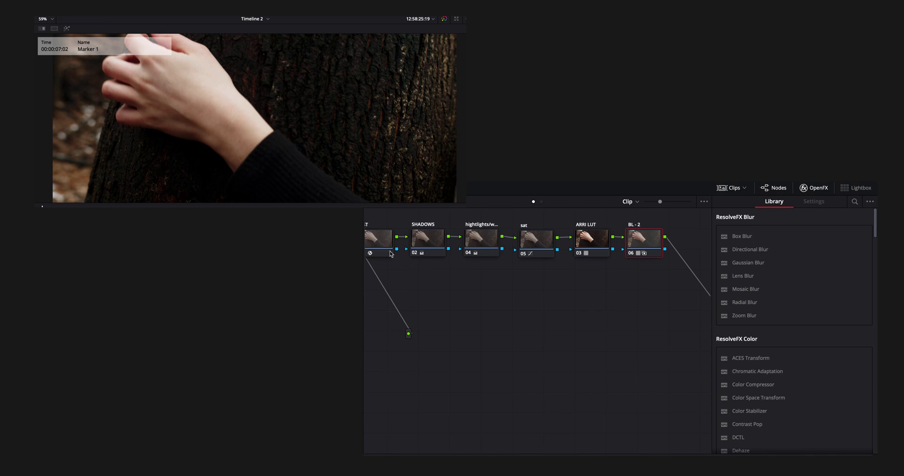
pyautogui.moveTo(390, 254); pyautogui.dragTo(402, 315)
pyautogui.moveTo(427, 236); pyautogui.dragTo(453, 293)
pyautogui.moveTo(476, 246); pyautogui.dragTo(506, 308)
pyautogui.moveTo(536, 240); pyautogui.dragTo(553, 303)
pyautogui.moveTo(591, 239); pyautogui.dragTo(606, 294)
pyautogui.click(647, 241)
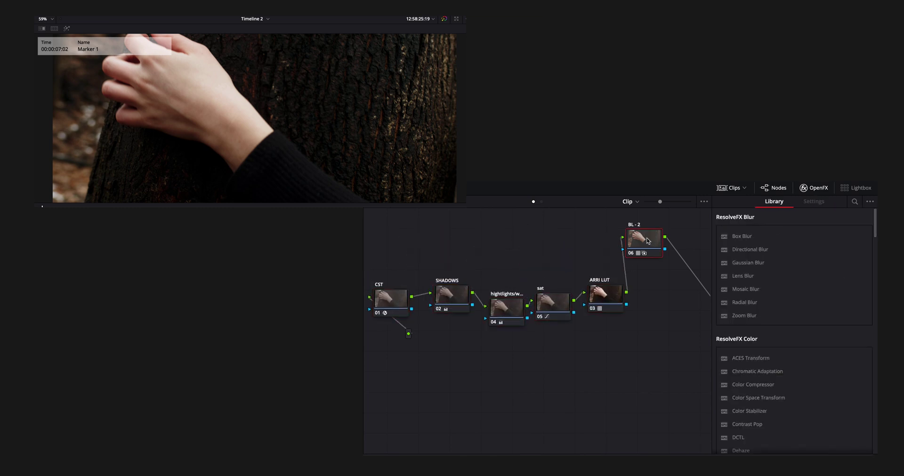
pyautogui.moveTo(648, 241); pyautogui.dragTo(667, 315)
pyautogui.moveTo(605, 294); pyautogui.dragTo(606, 302)
pyautogui.moveTo(510, 308); pyautogui.dragTo(501, 321)
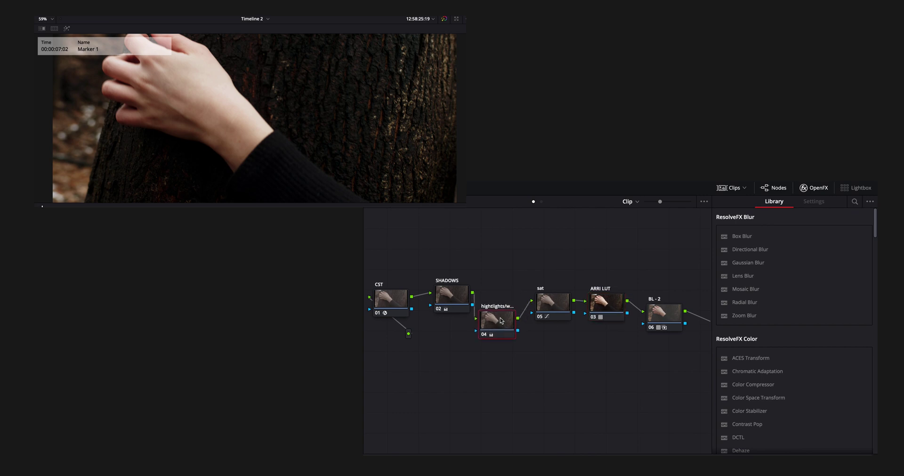
pyautogui.moveTo(454, 296); pyautogui.dragTo(455, 306)
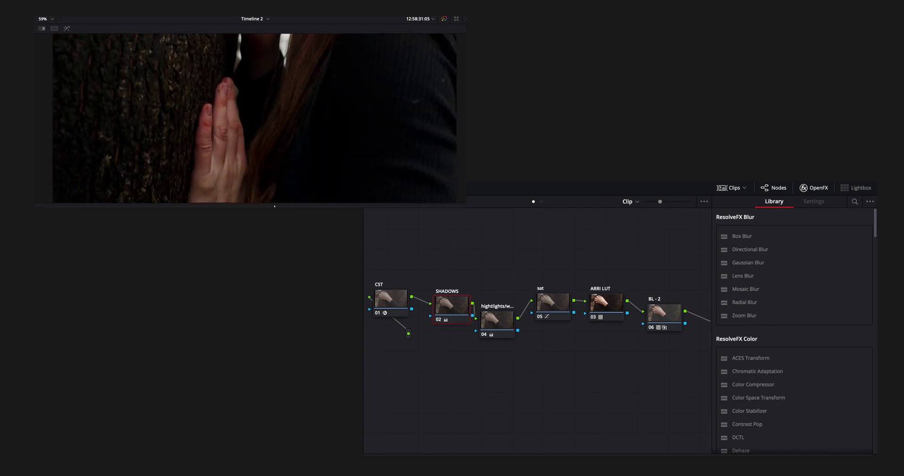
pyautogui.press('space')
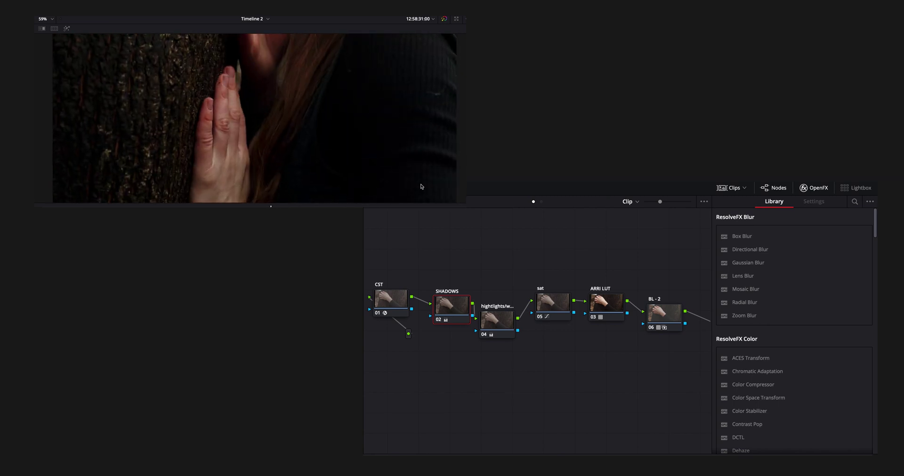
pyautogui.click(667, 322)
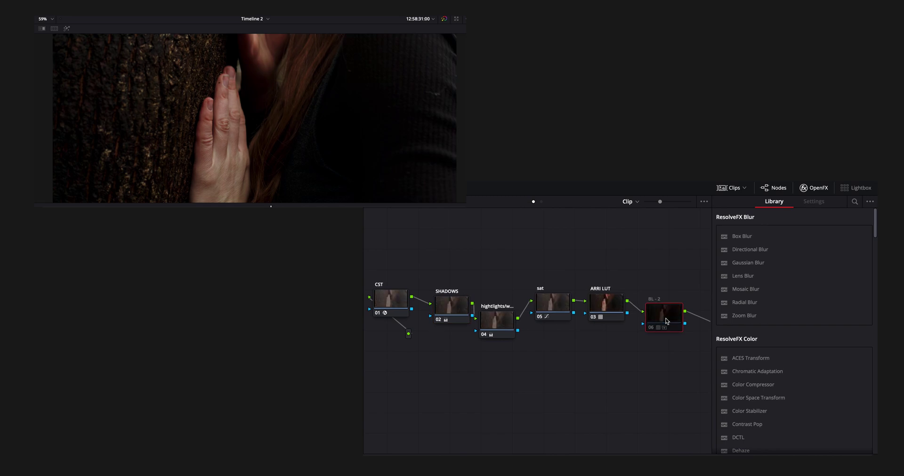
pyautogui.click(612, 305)
pyautogui.hotkey('ctrl', 'd')
pyautogui.hotkey('ctrl', 'd')
pyautogui.click(550, 306)
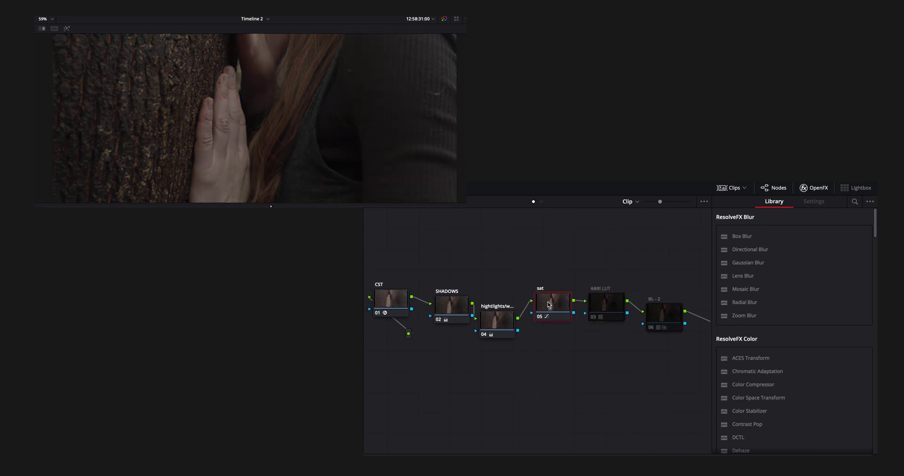
pyautogui.hotkey('ctrl', 'd')
pyautogui.click(492, 321)
pyautogui.hotkey('ctrl', 'd')
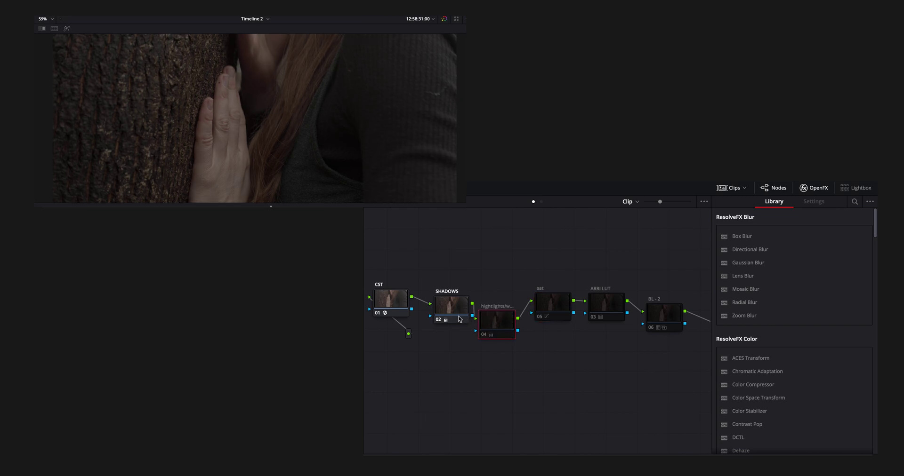
pyautogui.click(456, 314)
pyautogui.hotkey('ctrl', 'd')
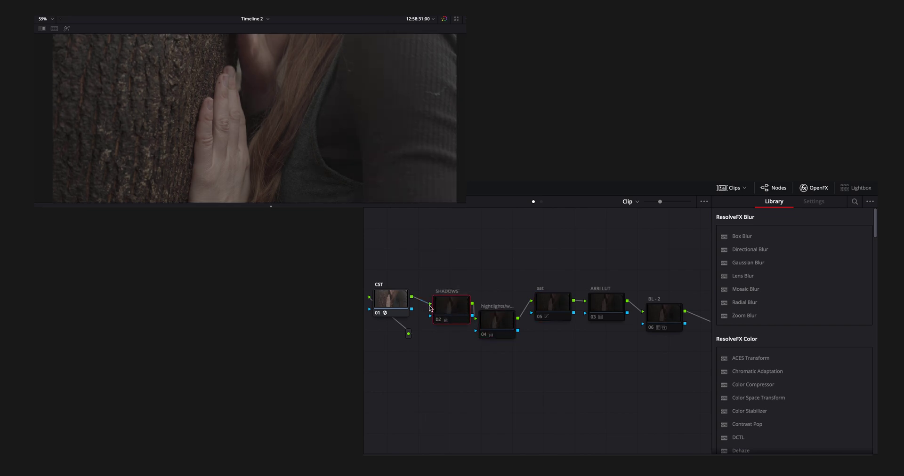
pyautogui.hotkey('ctrl', 'd')
pyautogui.click(550, 307)
pyautogui.hotkey('ctrl', 'd')
pyautogui.click(610, 310)
pyautogui.hotkey('ctrl', 'd')
pyautogui.click(659, 314)
pyautogui.hotkey('ctrl', 'd')
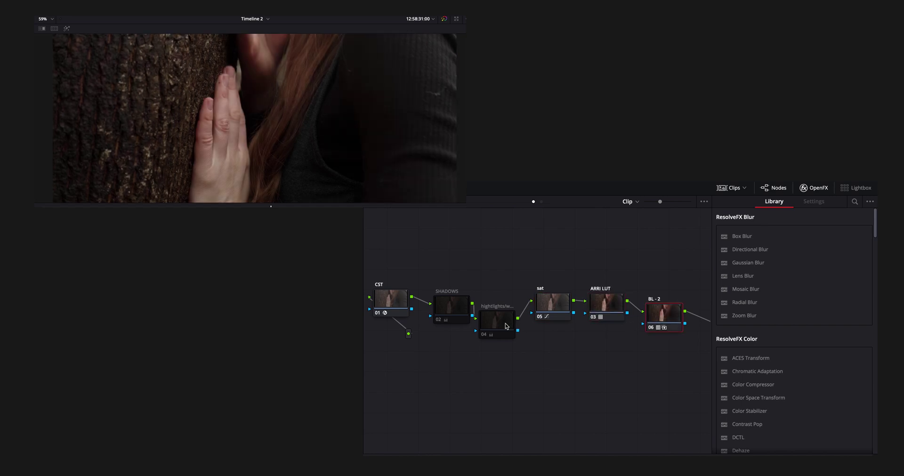
pyautogui.click(492, 322)
pyautogui.hotkey('ctrl', 'd')
pyautogui.click(450, 310)
pyautogui.hotkey('ctrl', 'd')
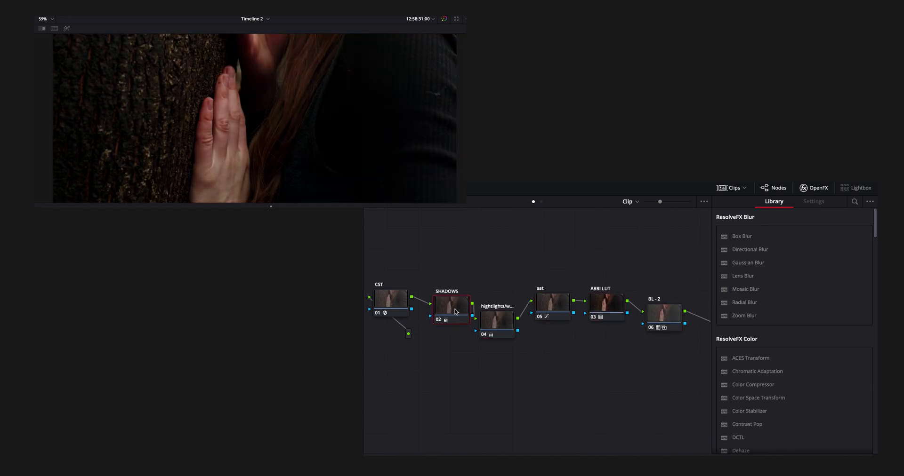
pyautogui.hotkey('ctrl', 'd')
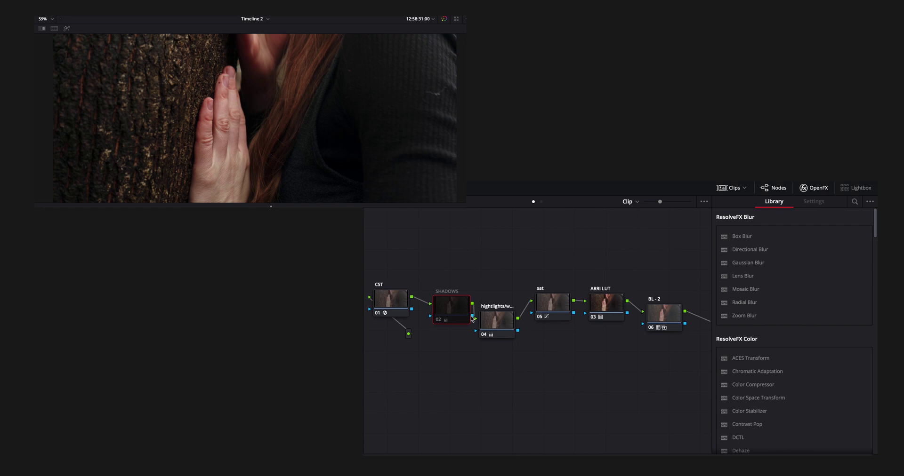
pyautogui.hotkey('ctrl', 'd')
pyautogui.click(659, 314)
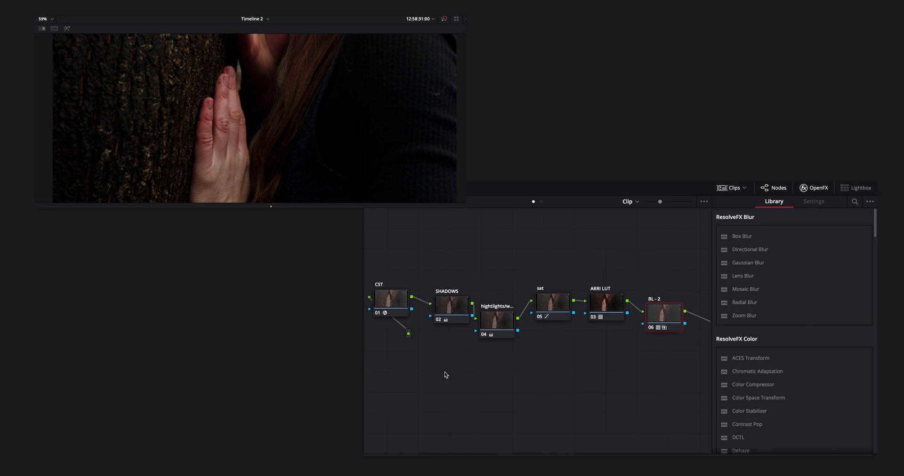
# - Rearrange the CST through BL - 2 nodes into a descending staircase, then move to the next clip
pyautogui.click(457, 309)
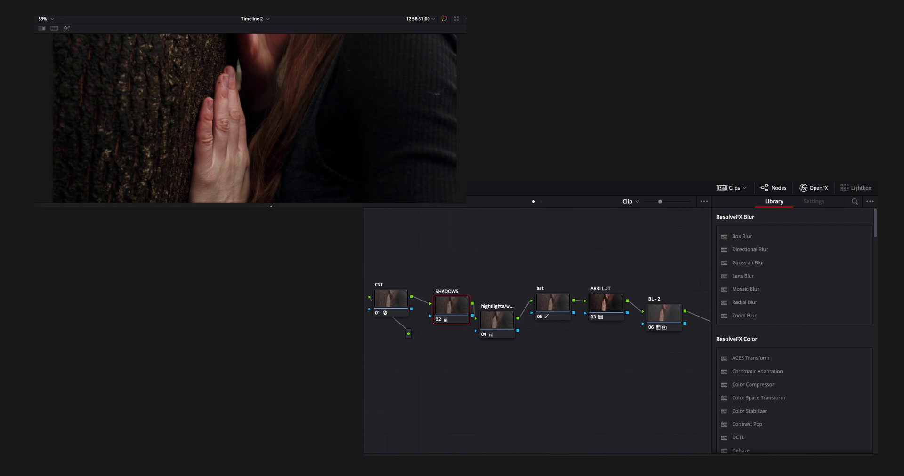
pyautogui.click(613, 312)
pyautogui.click(657, 314)
pyautogui.moveTo(391, 301); pyautogui.dragTo(406, 265)
pyautogui.moveTo(453, 305); pyautogui.dragTo(456, 281)
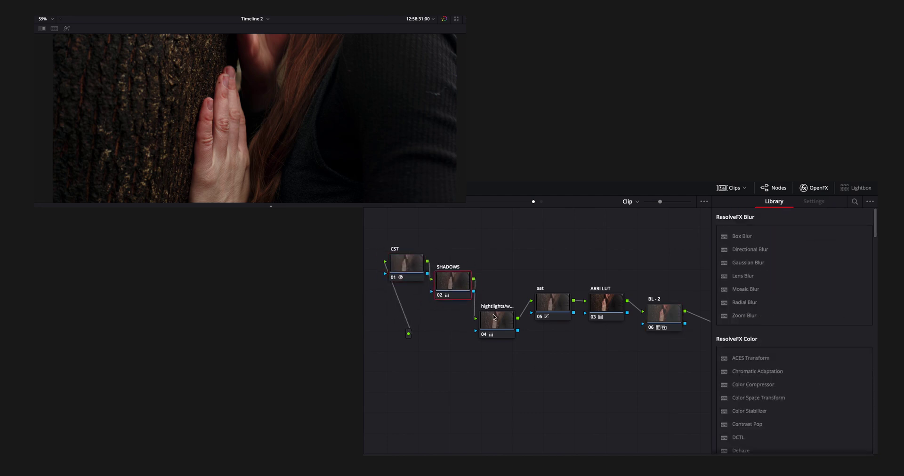
pyautogui.moveTo(494, 318); pyautogui.dragTo(496, 309)
pyautogui.moveTo(551, 306); pyautogui.dragTo(548, 338)
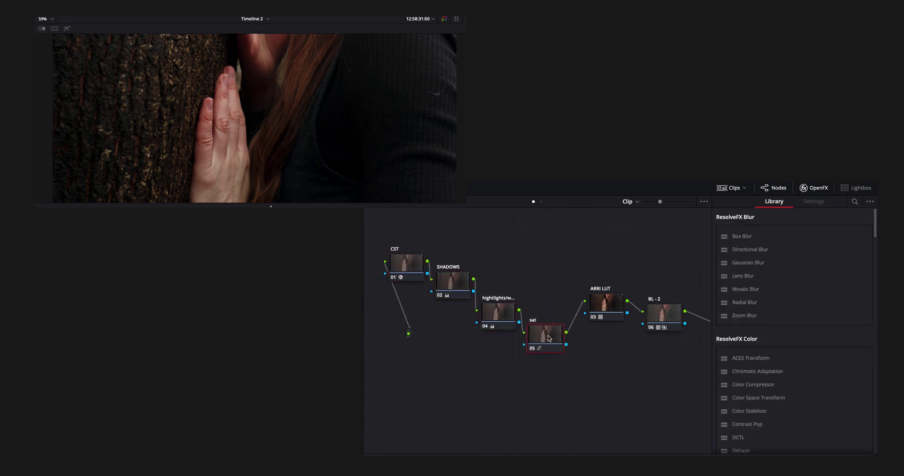
pyautogui.moveTo(602, 309); pyautogui.dragTo(585, 307)
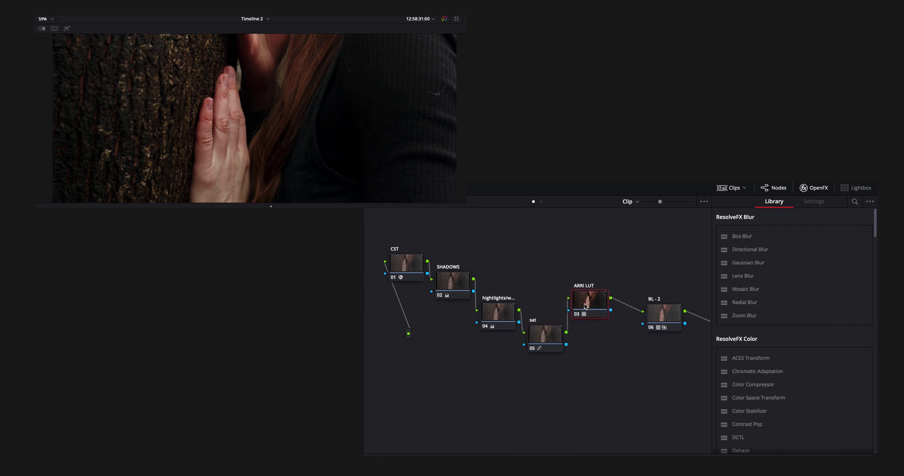
pyautogui.moveTo(657, 308); pyautogui.dragTo(629, 328)
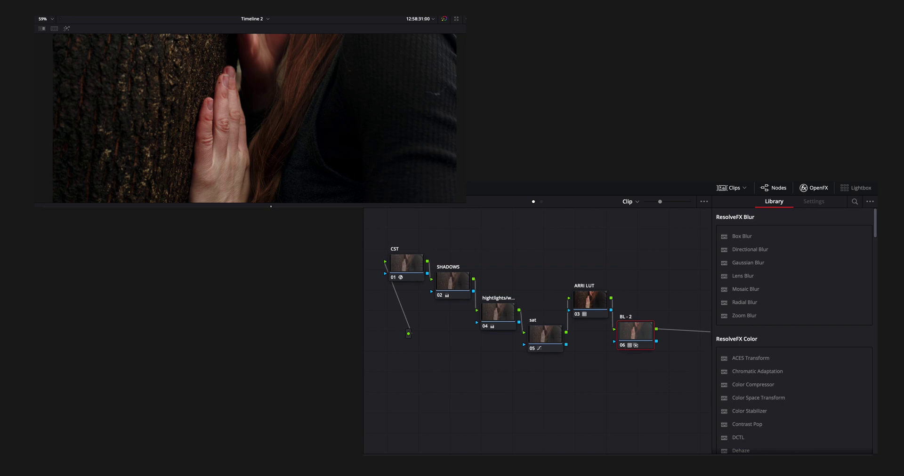
pyautogui.press('Down')
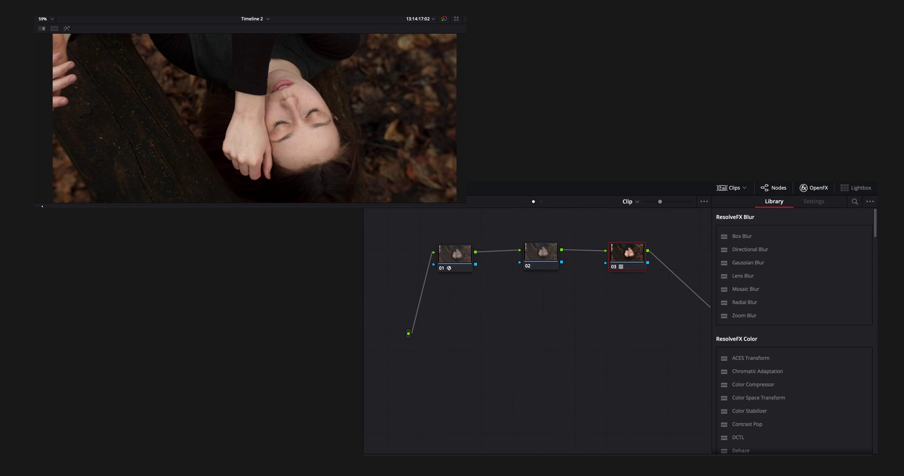
# - Label node 01 'CST' and move node 02 beside it
pyautogui.click(457, 257)
pyautogui.moveTo(457, 257); pyautogui.dragTo(409, 258)
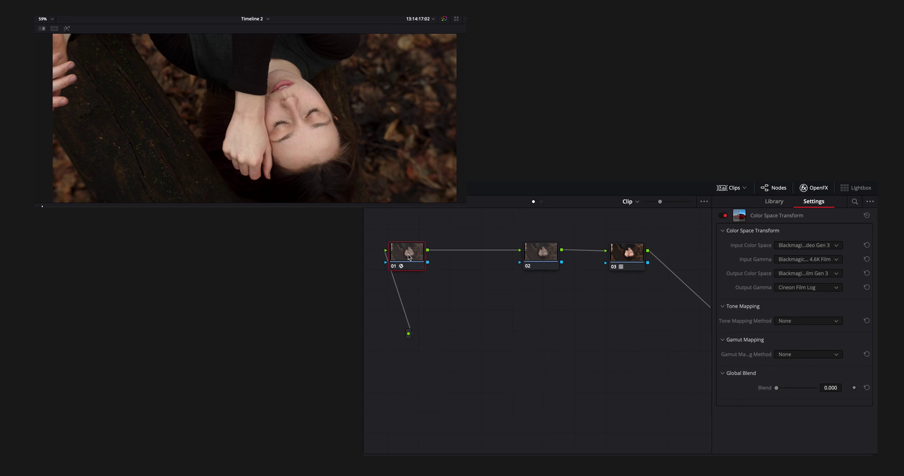
pyautogui.rightClick(409, 258)
pyautogui.click(447, 270)
pyautogui.moveTo(532, 257); pyautogui.dragTo(461, 261)
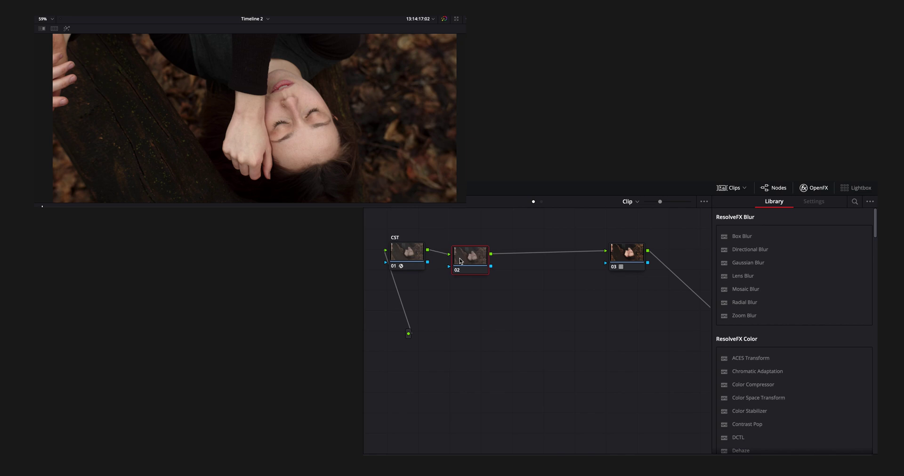
# - Label node 03 'Arri rec709' and move it down and left
pyautogui.moveTo(632, 259); pyautogui.dragTo(635, 286)
pyautogui.rightClick(635, 285)
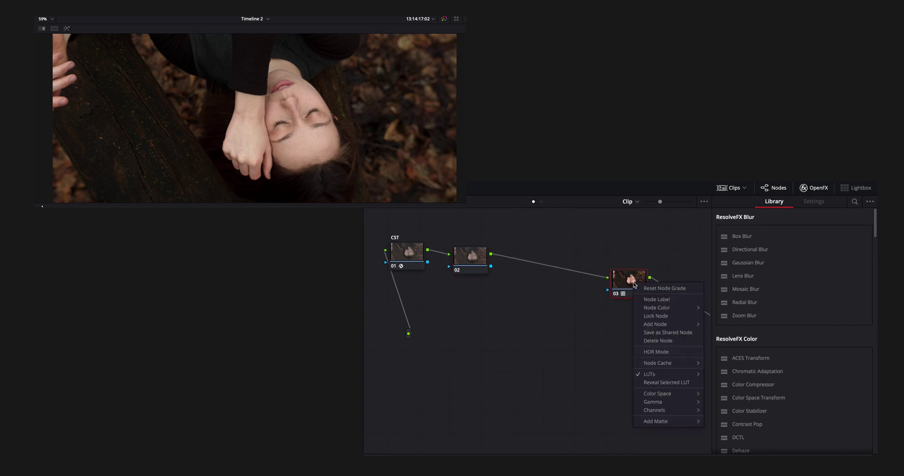
pyautogui.click(650, 300)
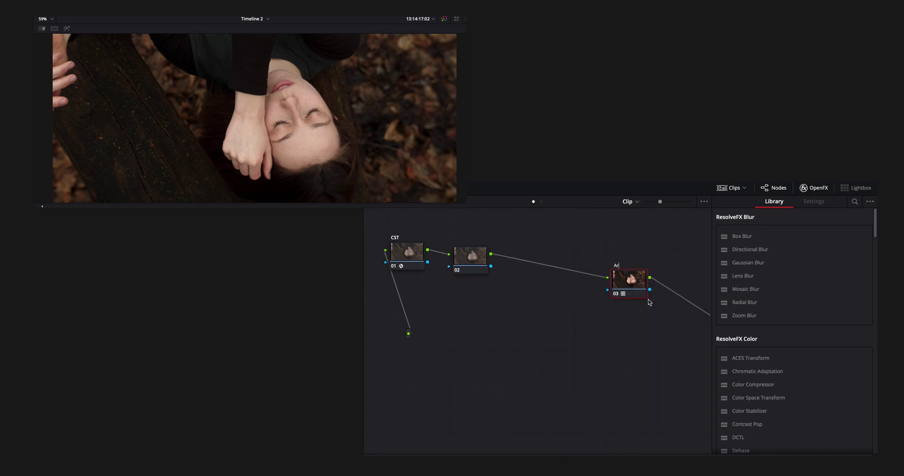
pyautogui.write('Arri rec709')
pyautogui.moveTo(623, 284); pyautogui.dragTo(567, 312)
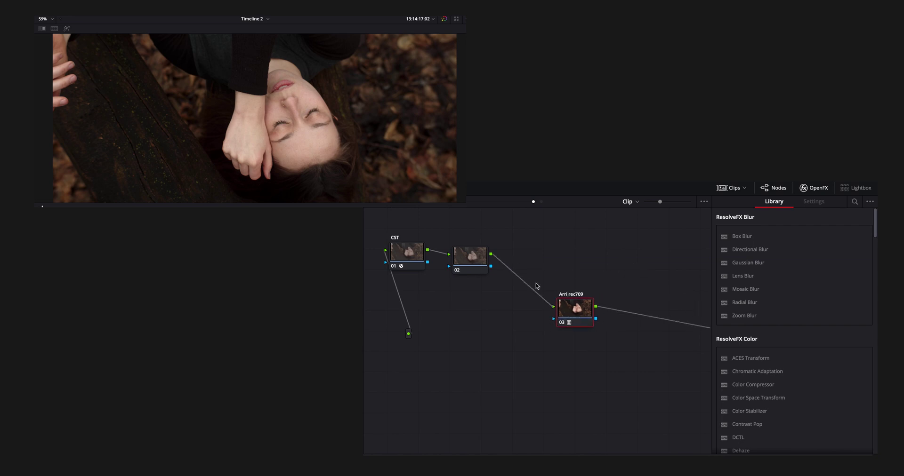
# - Lower node 02 and line the Arri rec709 node up with it
pyautogui.click(473, 258)
pyautogui.moveTo(474, 258); pyautogui.dragTo(479, 285)
pyautogui.moveTo(570, 304); pyautogui.dragTo(550, 272)
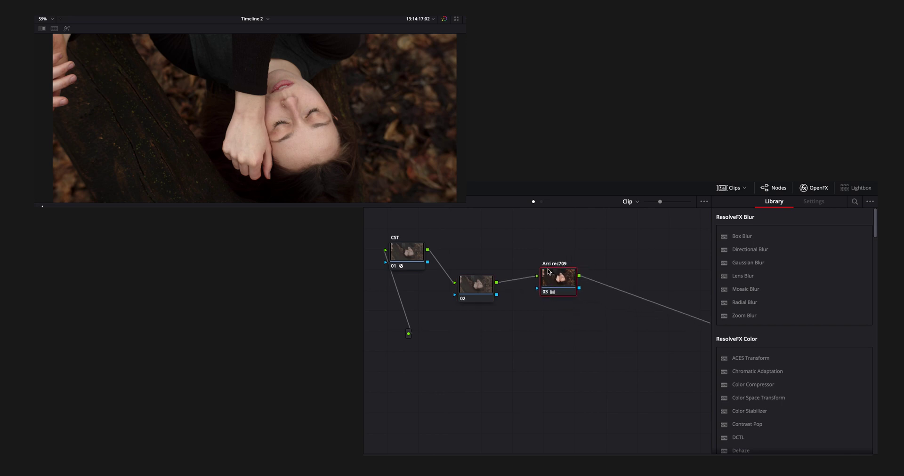